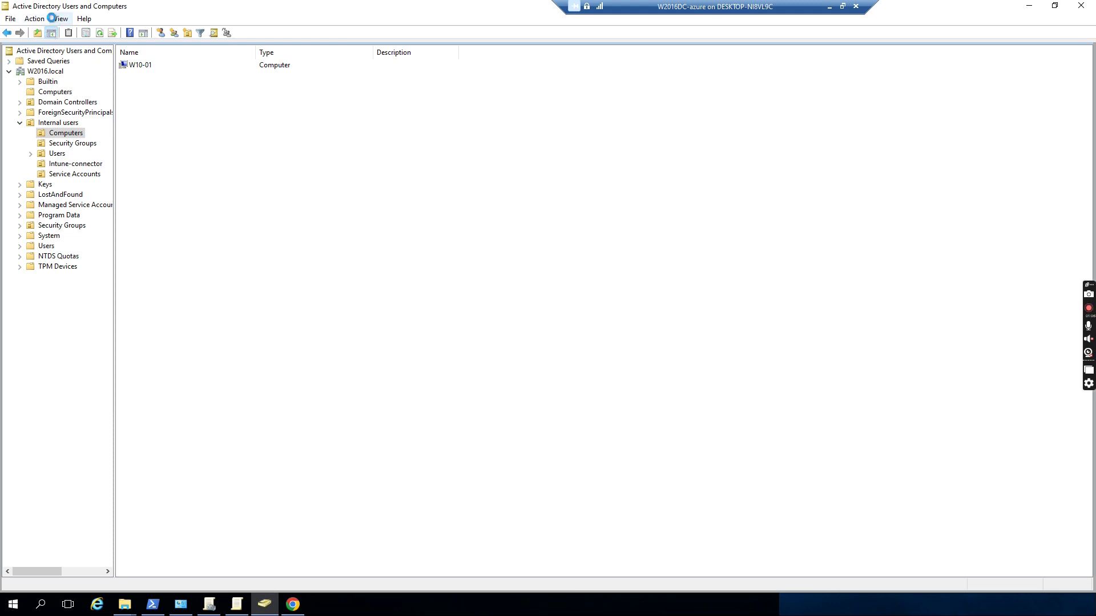
- Show computer W10-01 in the W2016.local > Internal users > Computers container in ADUC
{"action": "left_click", "coordinate": [56, 19]}
{"action": "left_click", "coordinate": [366, 217]}
{"action": "double_click", "coordinate": [139, 66]}
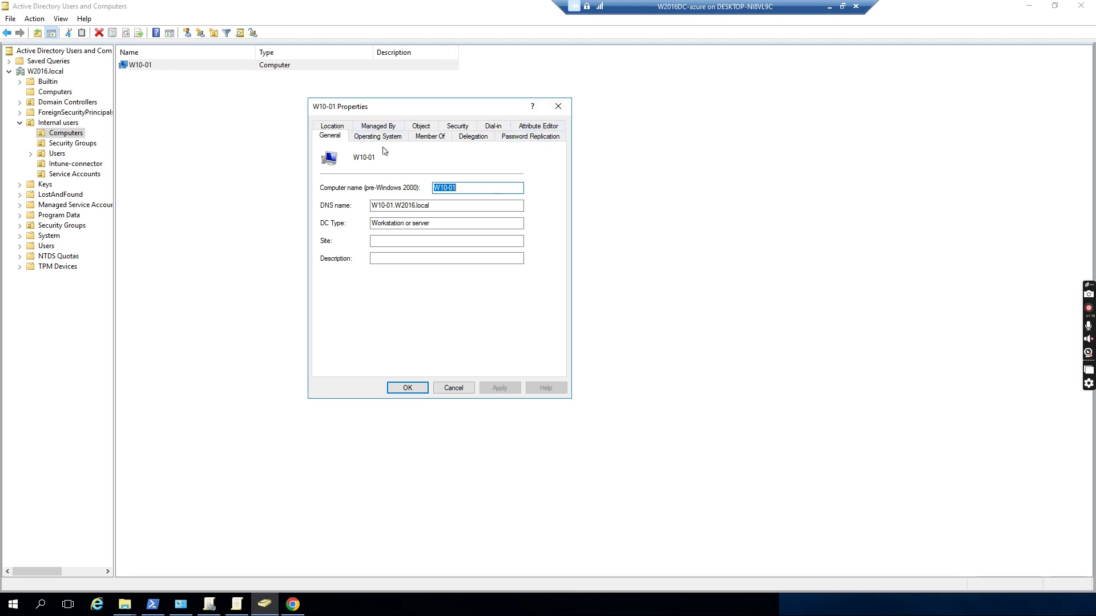
{"action": "left_click", "coordinate": [558, 106]}
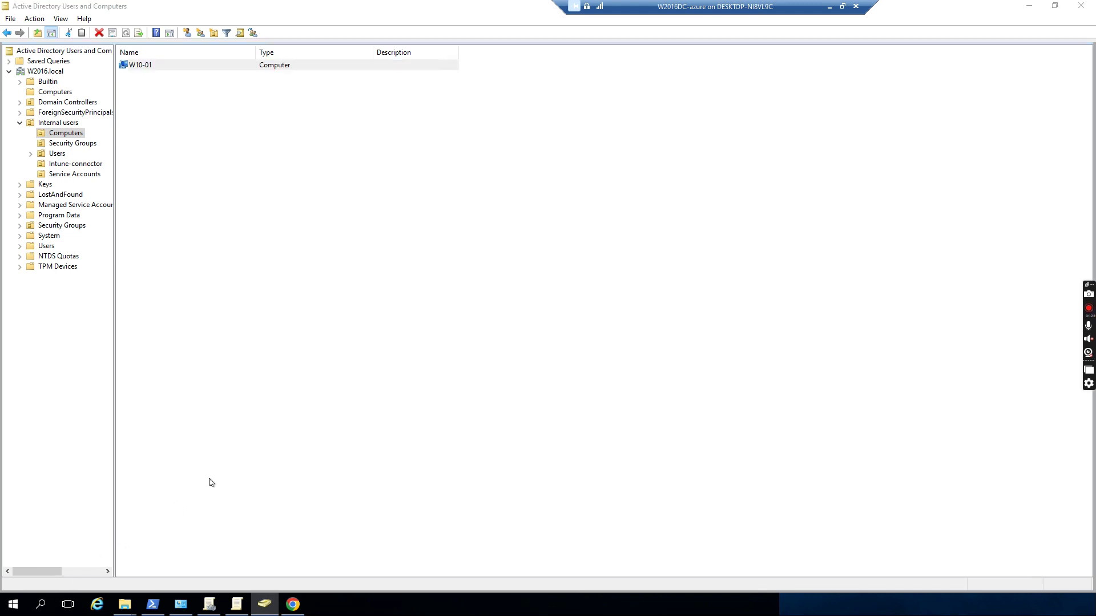
- Search Windows for 'server' and launch Server Manager from the results
{"action": "left_click", "coordinate": [39, 608]}
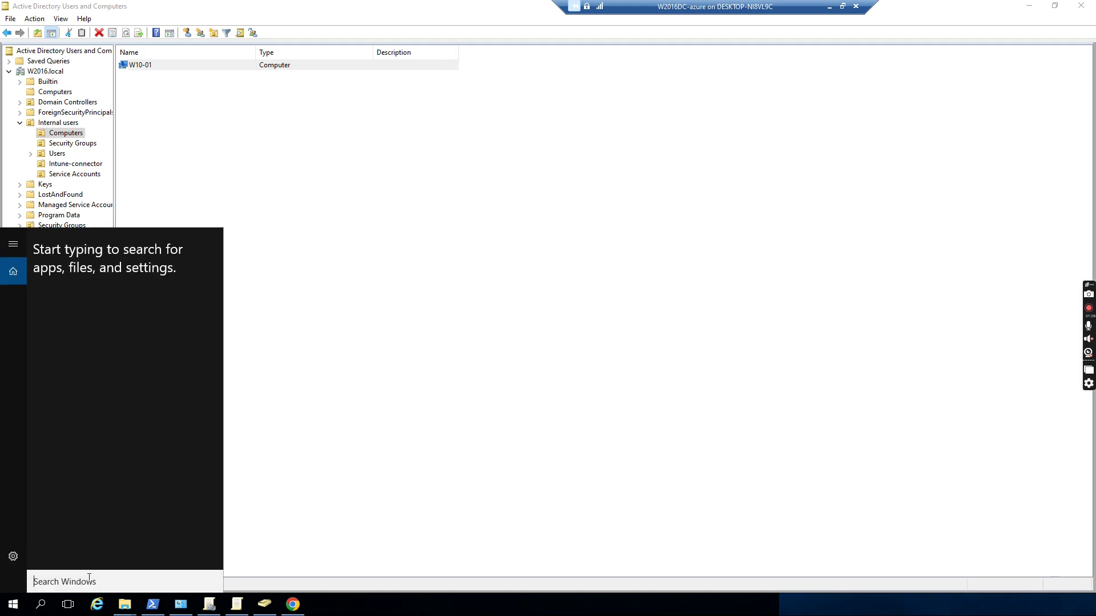
{"action": "type", "text": "s"}
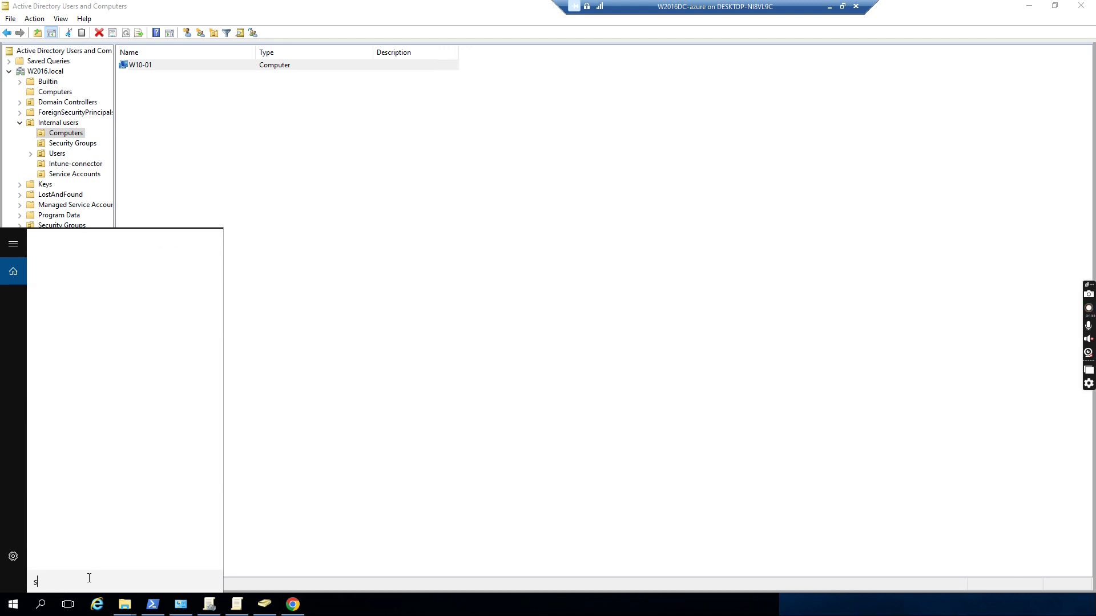
{"action": "type", "text": "erver"}
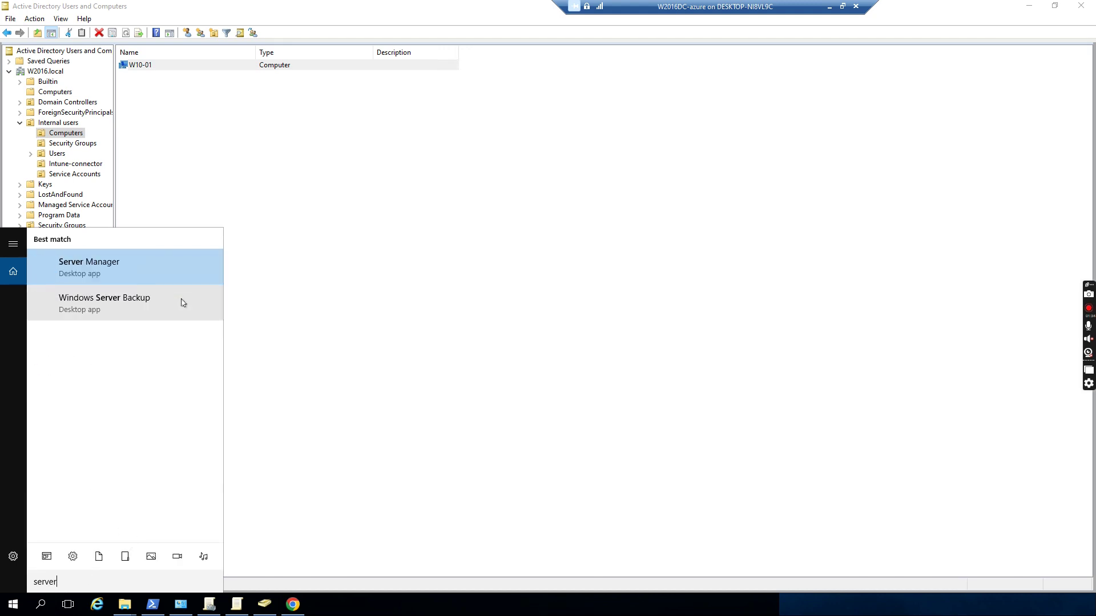
{"action": "left_click", "coordinate": [101, 271]}
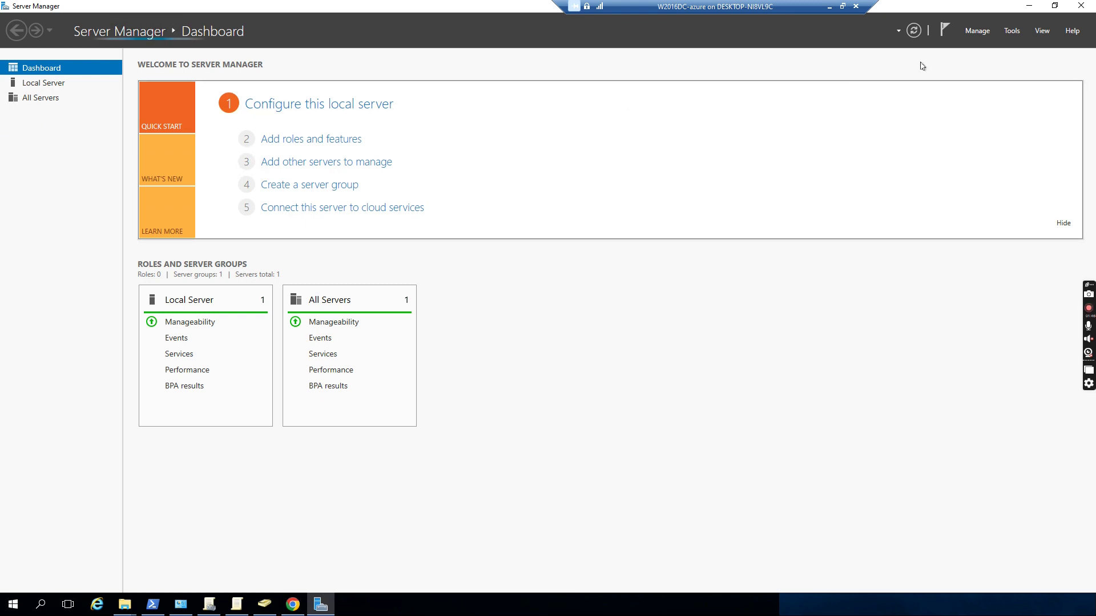
- Start Add Roles and Features and acknowledge the inventory collection notice so the dashboard refreshes
{"action": "left_click", "coordinate": [1013, 30]}
{"action": "key", "text": "Escape"}
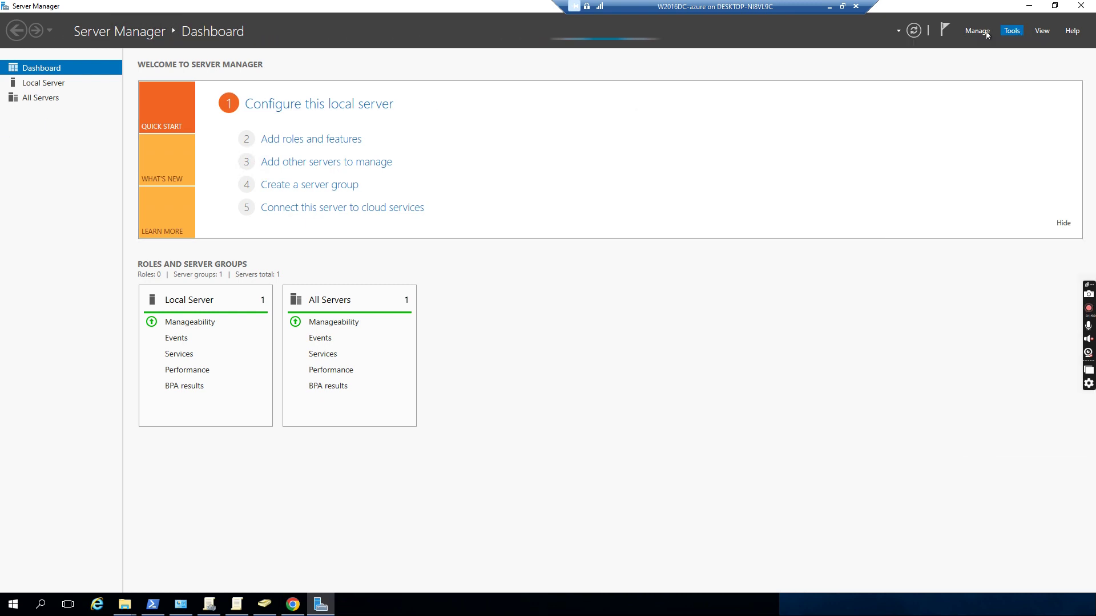
{"action": "left_click", "coordinate": [988, 33]}
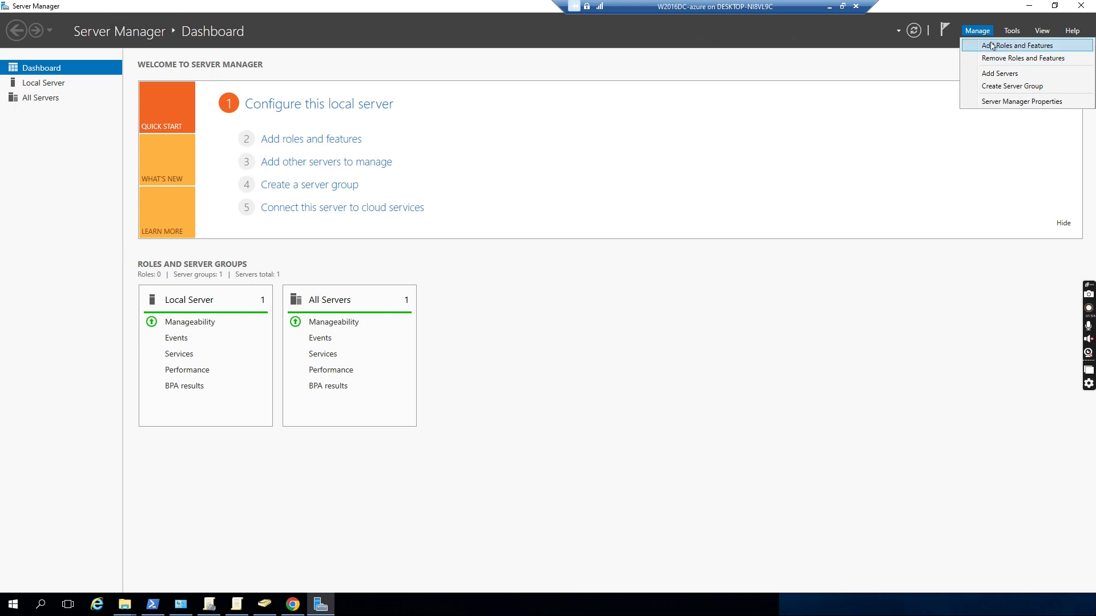
{"action": "left_click", "coordinate": [992, 45]}
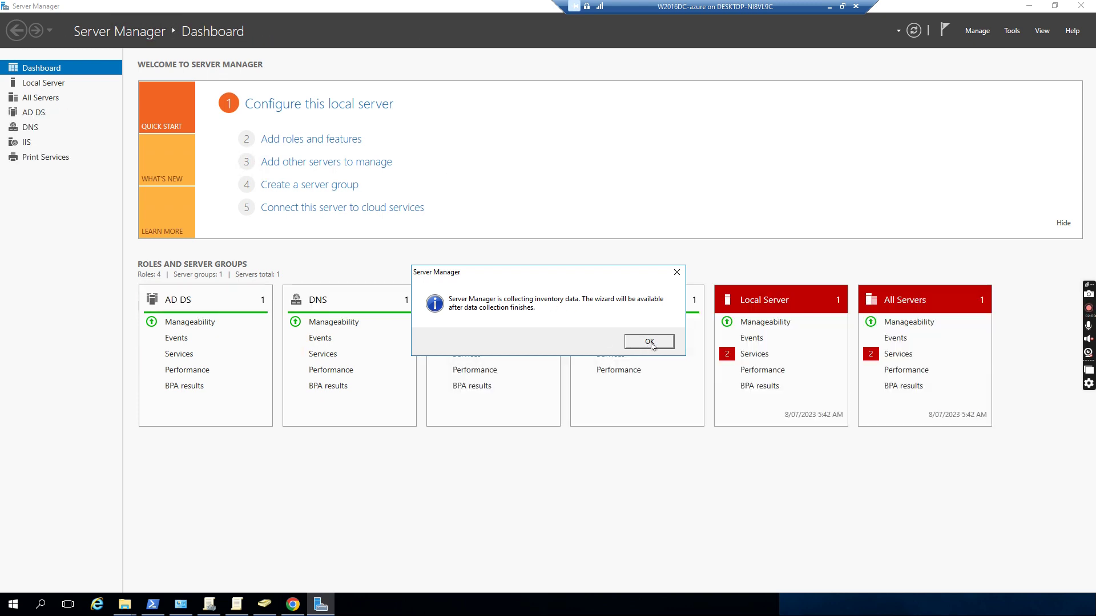
{"action": "left_click", "coordinate": [651, 342]}
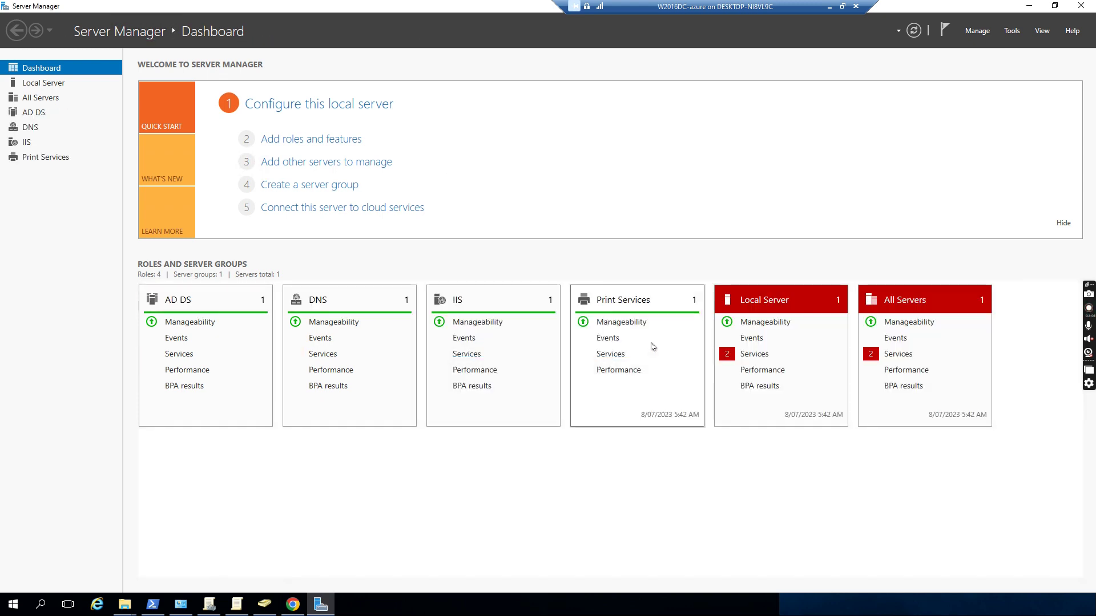
{"action": "left_click", "coordinate": [978, 31]}
- Advance the Add Roles and Features Wizard, role-based on W2016DC.W2016.local, to the Features page
{"action": "left_click", "coordinate": [990, 48]}
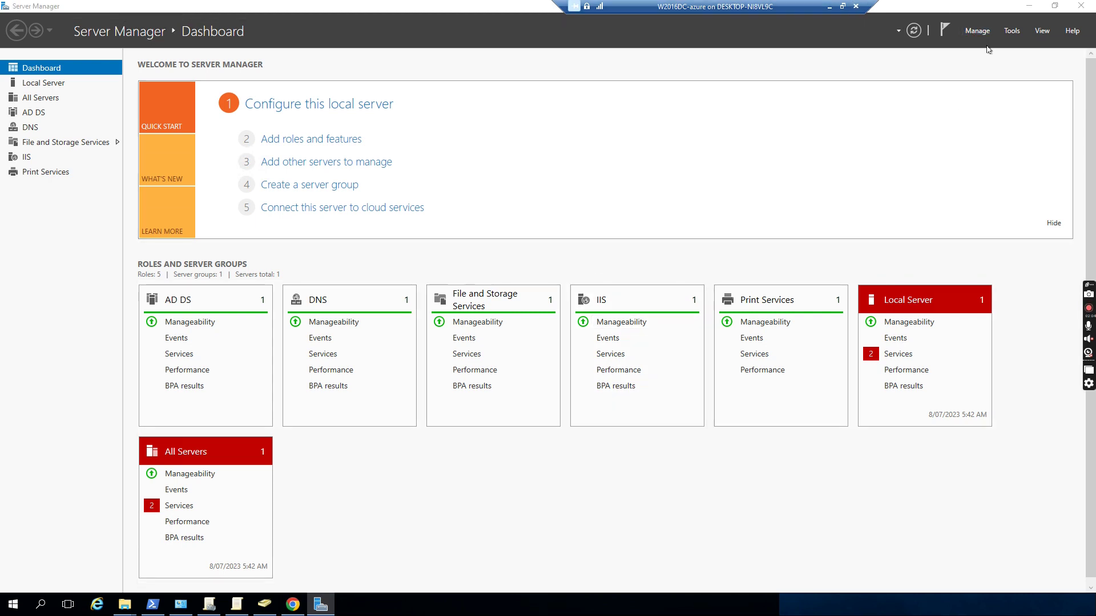
{"action": "left_click", "coordinate": [324, 322]}
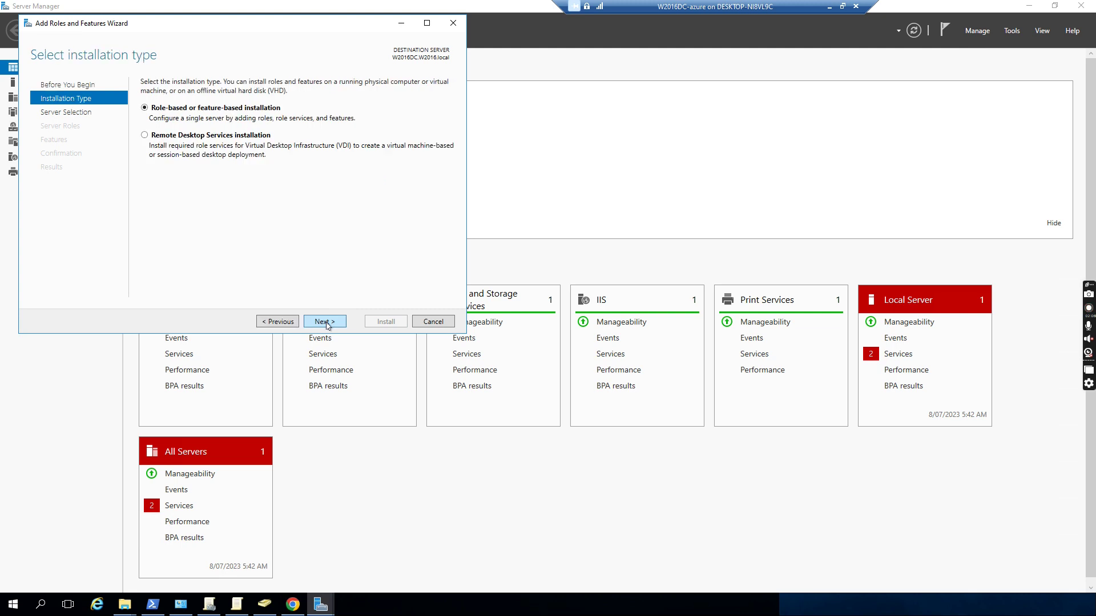
{"action": "left_click", "coordinate": [324, 322]}
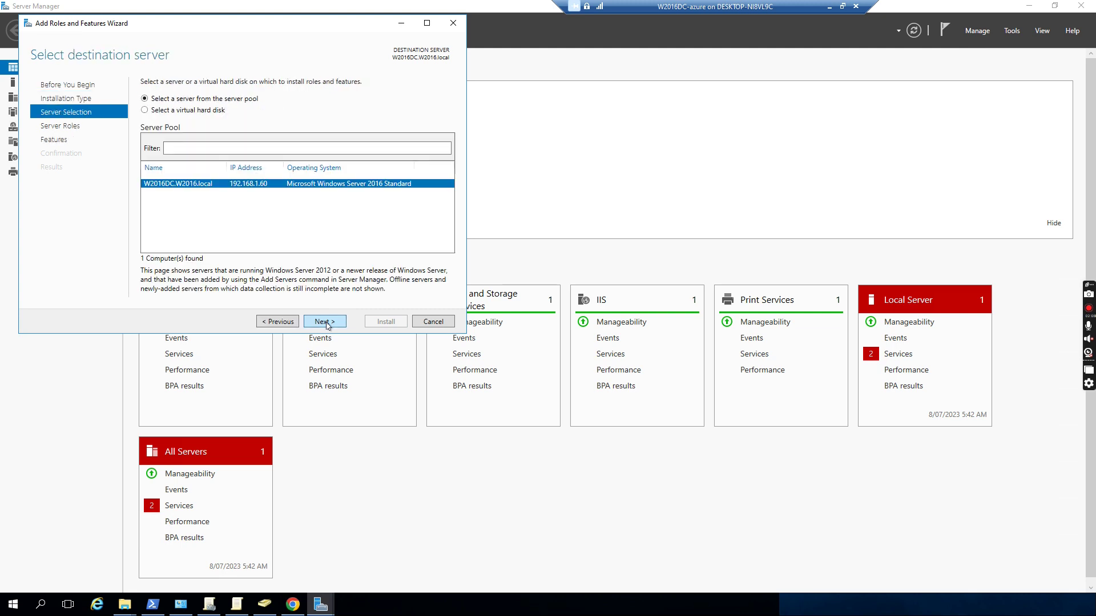
{"action": "left_click", "coordinate": [324, 322]}
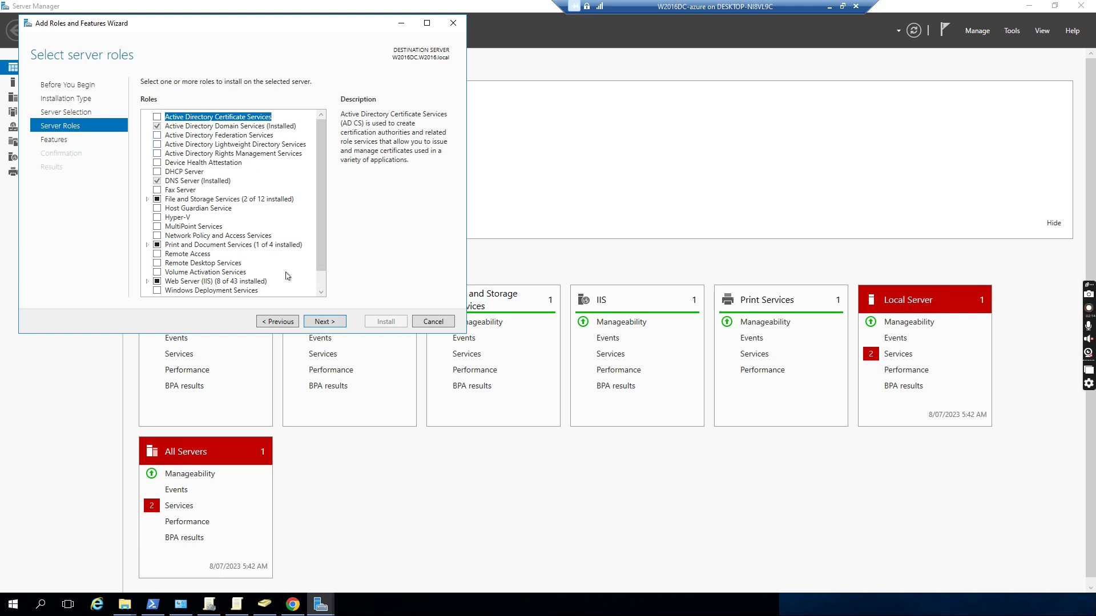
{"action": "left_click", "coordinate": [330, 323]}
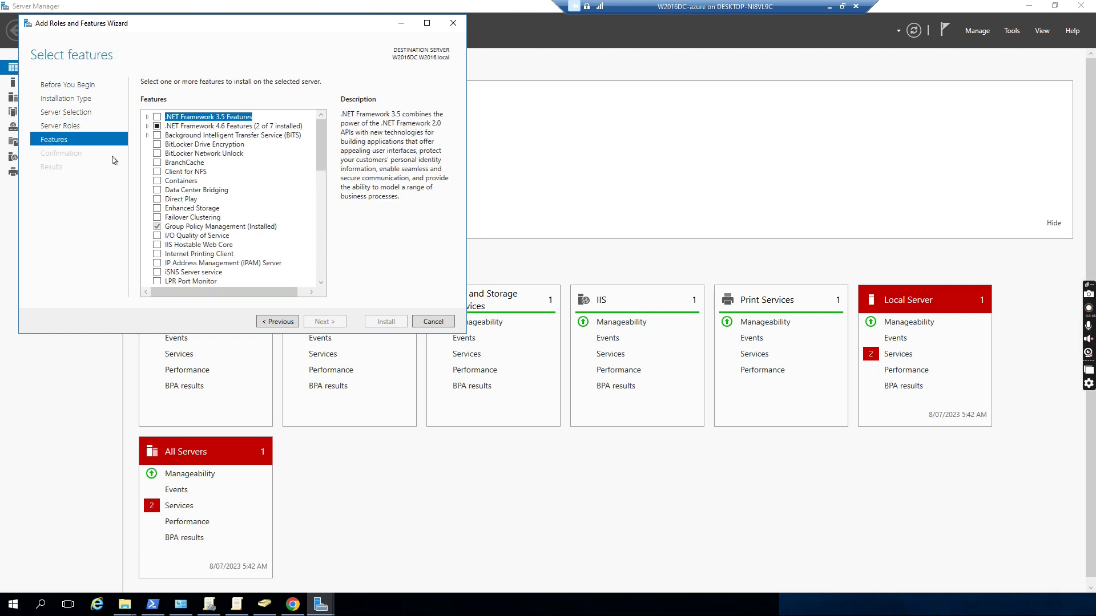
- Install BitLocker Drive Encryption together with its required Enhanced Storage and administration tools
{"action": "left_click", "coordinate": [156, 145]}
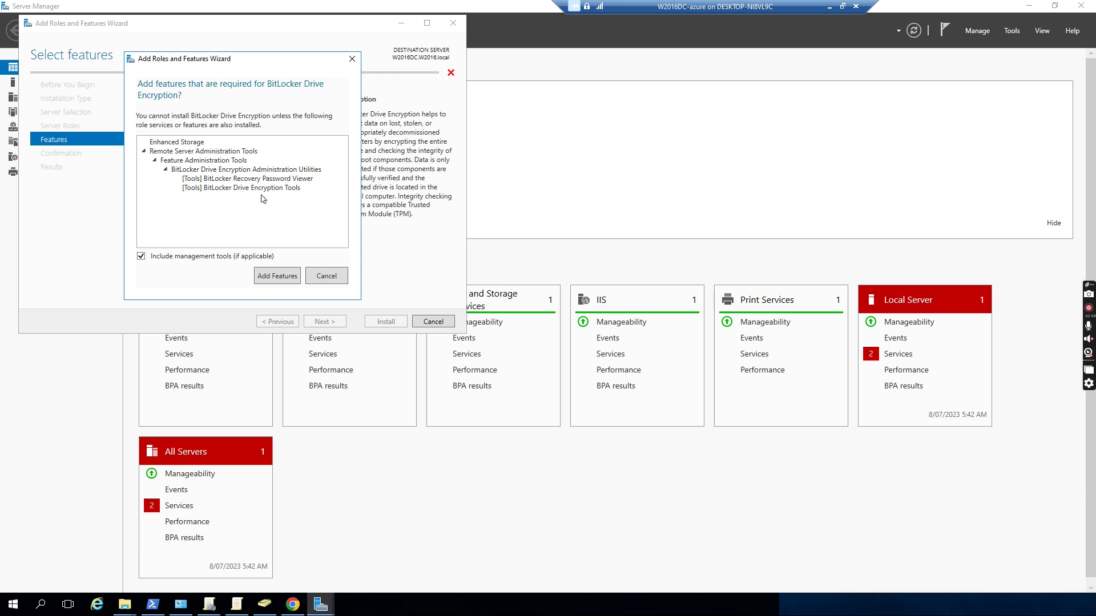
{"action": "left_click", "coordinate": [277, 277]}
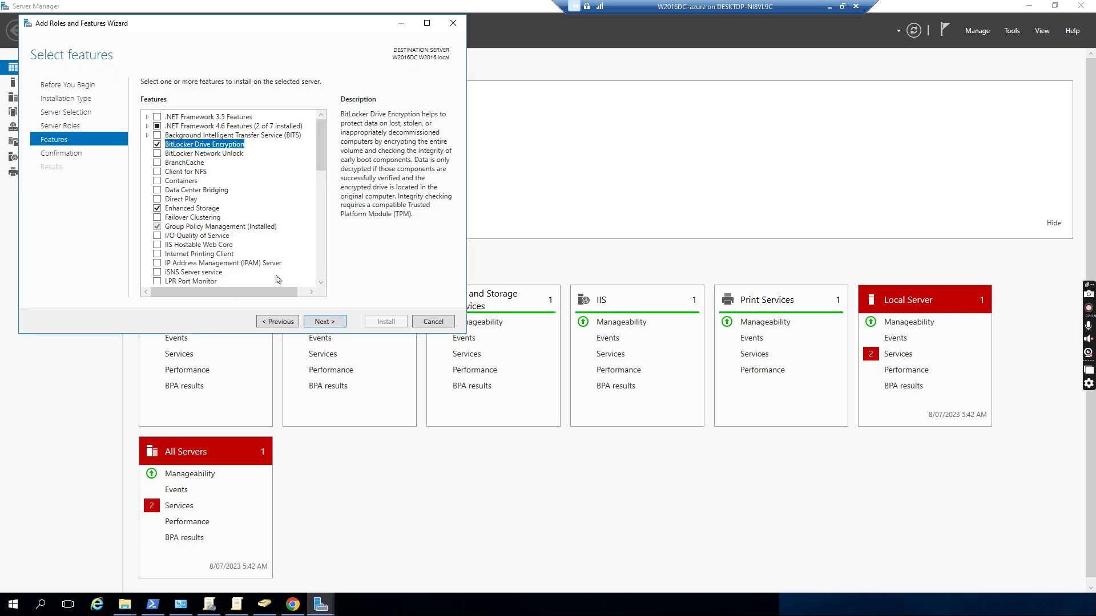
{"action": "left_click", "coordinate": [323, 323]}
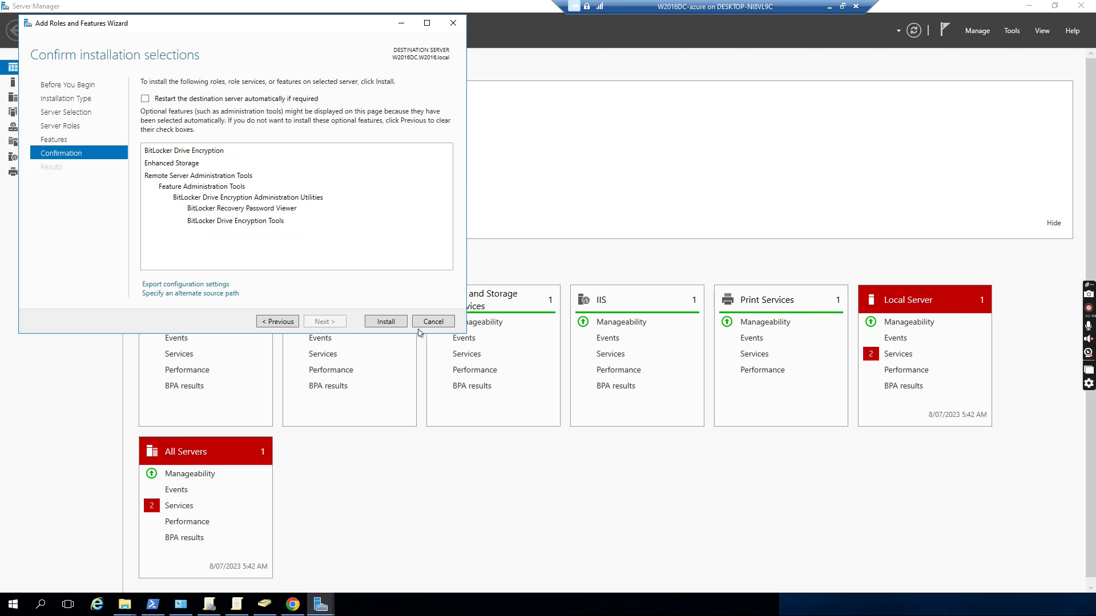
{"action": "left_click", "coordinate": [392, 323]}
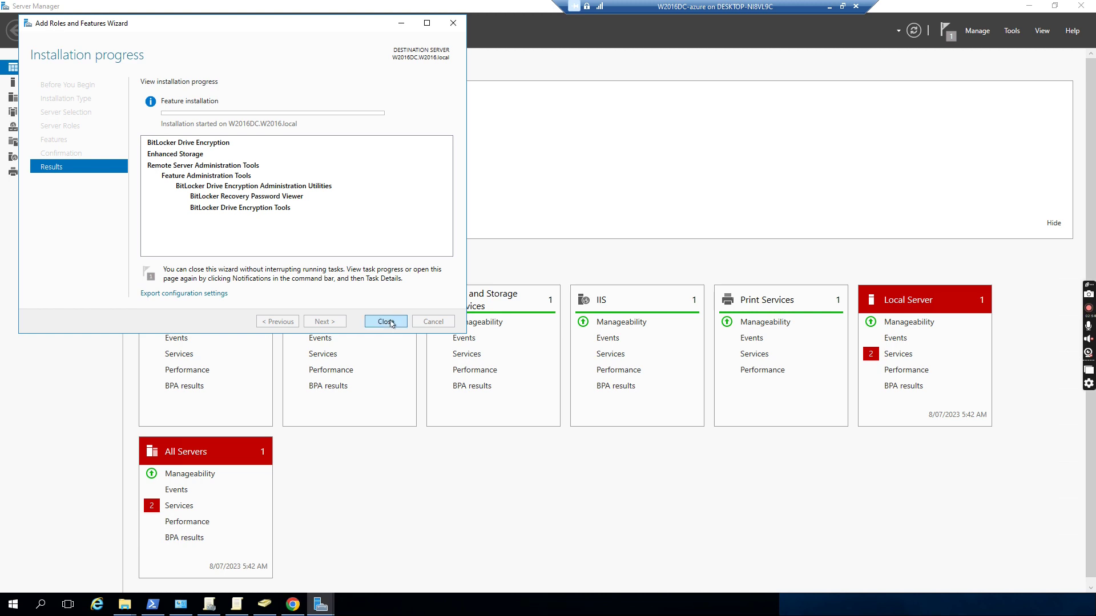
- Close the wizard and check notifications, which show a restart pending on W2016DC.W2016.local
{"action": "left_click", "coordinate": [386, 322]}
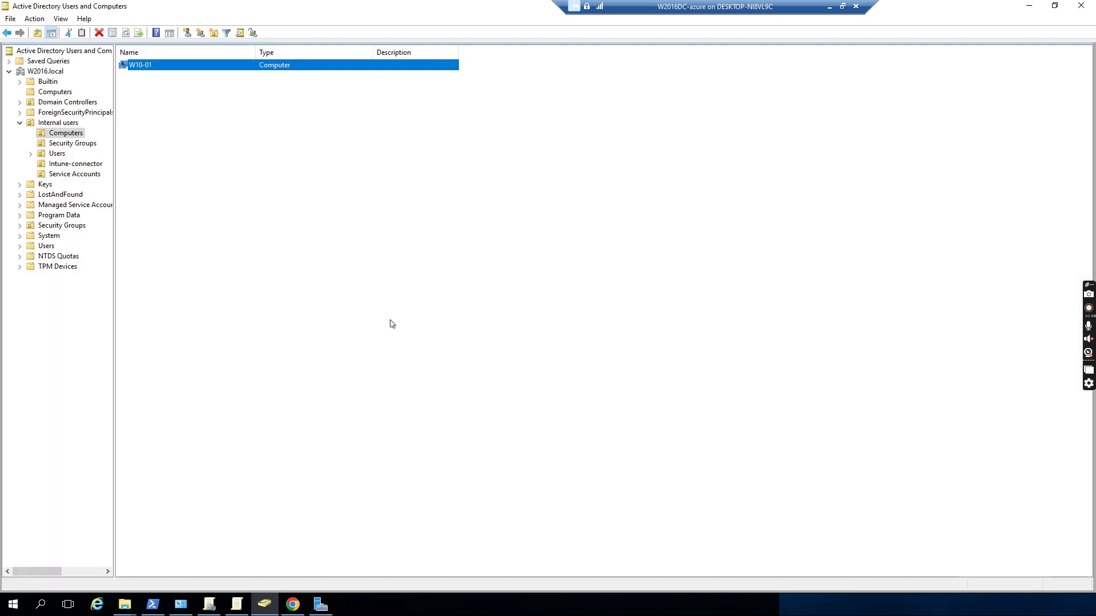
{"action": "left_click", "coordinate": [321, 608]}
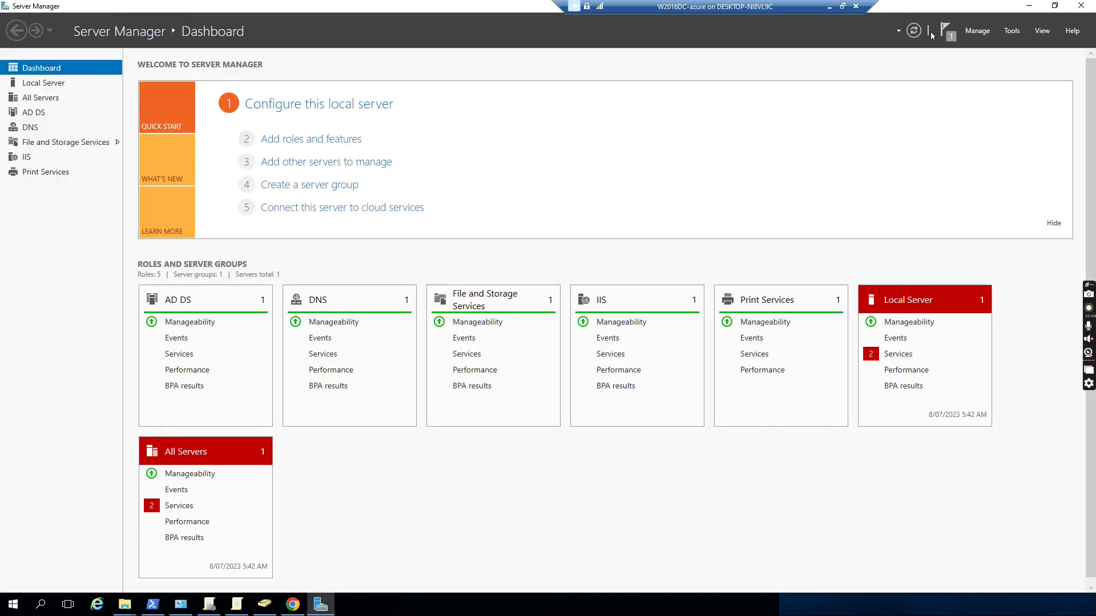
{"action": "left_click", "coordinate": [949, 36]}
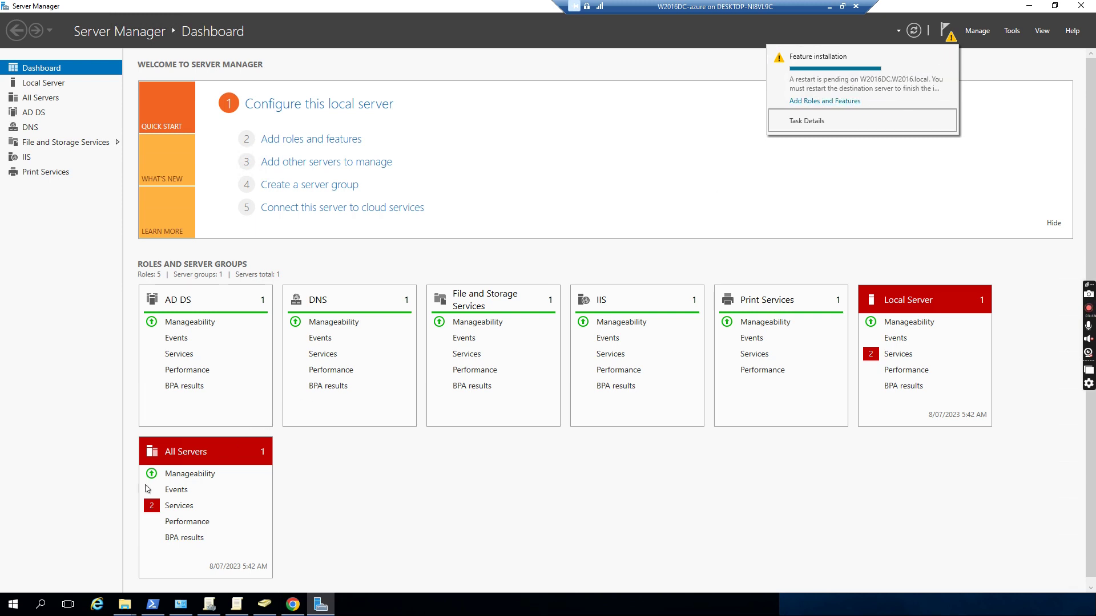
- Restart the server from Start with the default Other (Unplanned) reason, despite open apps
{"action": "left_click", "coordinate": [13, 606]}
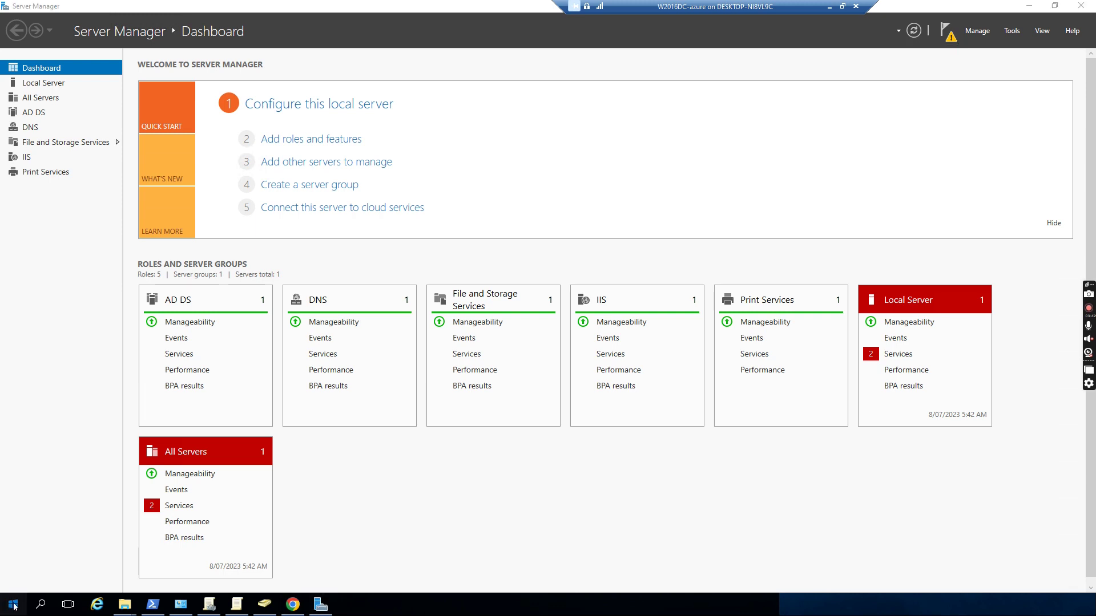
{"action": "left_click", "coordinate": [13, 606]}
{"action": "left_click", "coordinate": [13, 604]}
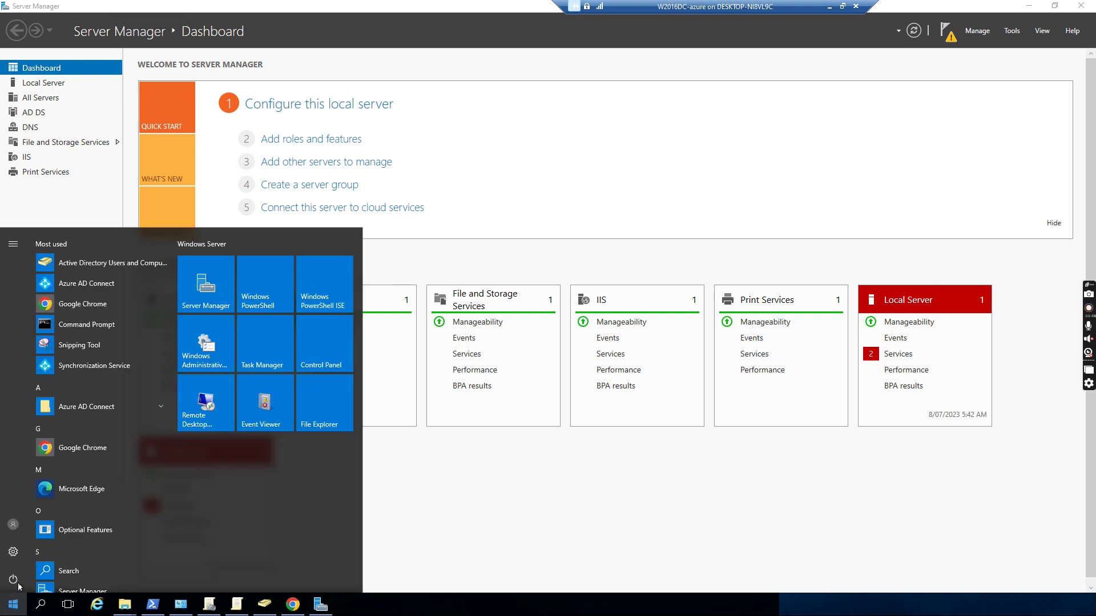
{"action": "left_click", "coordinate": [14, 581]}
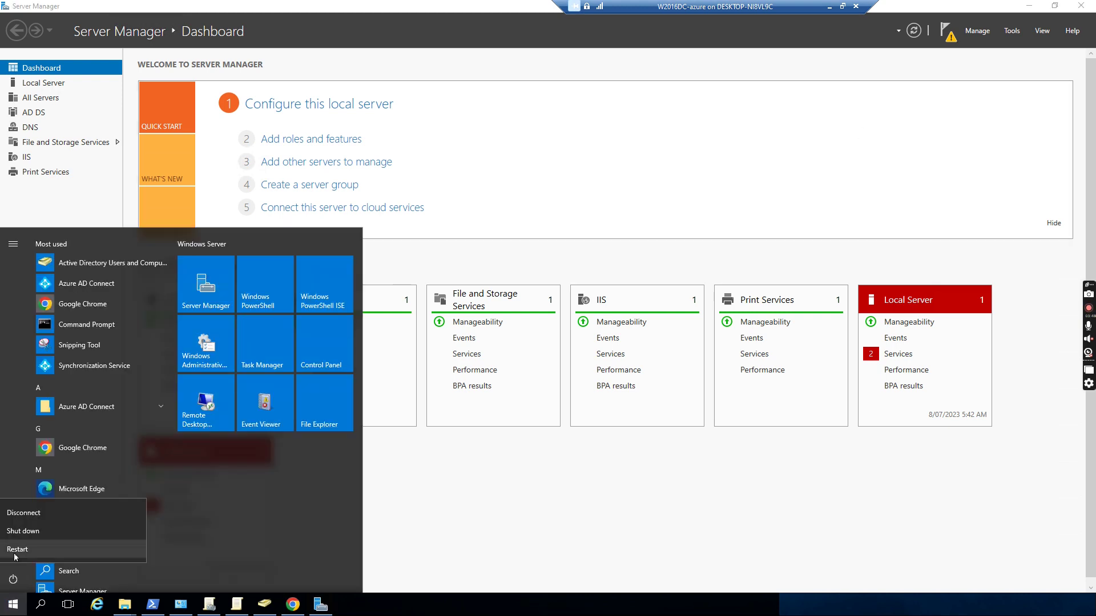
{"action": "left_click", "coordinate": [23, 552]}
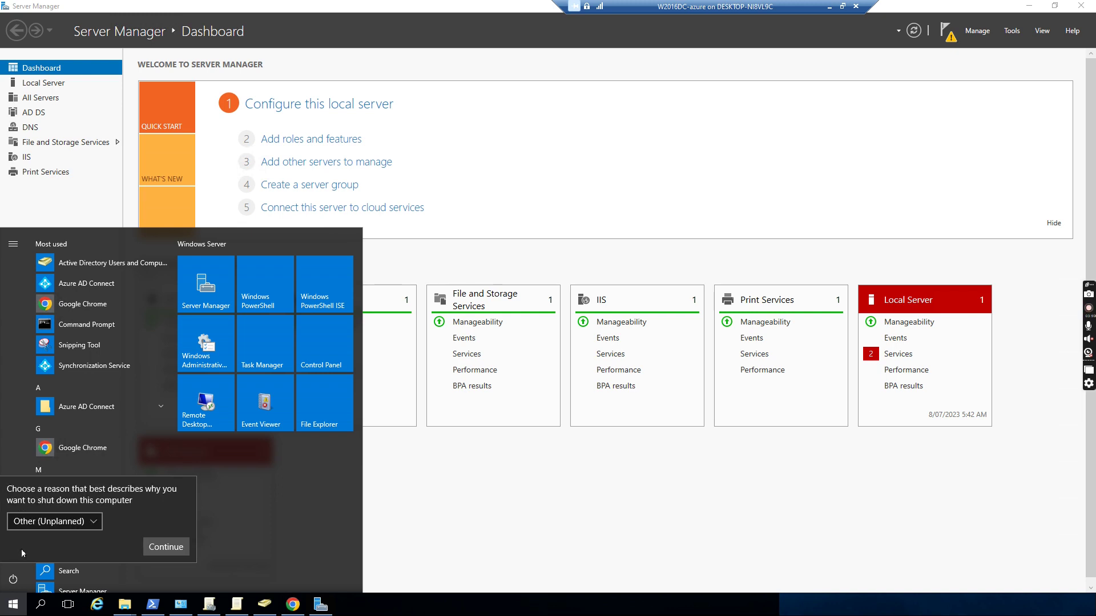
{"action": "left_click", "coordinate": [181, 545]}
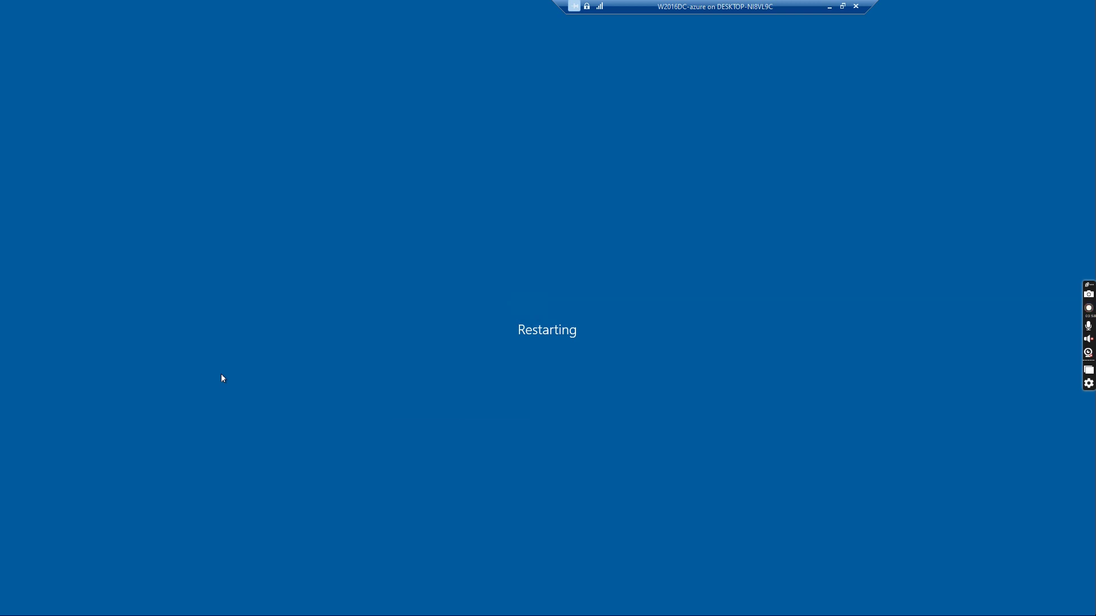
{"action": "left_click", "coordinate": [425, 450]}
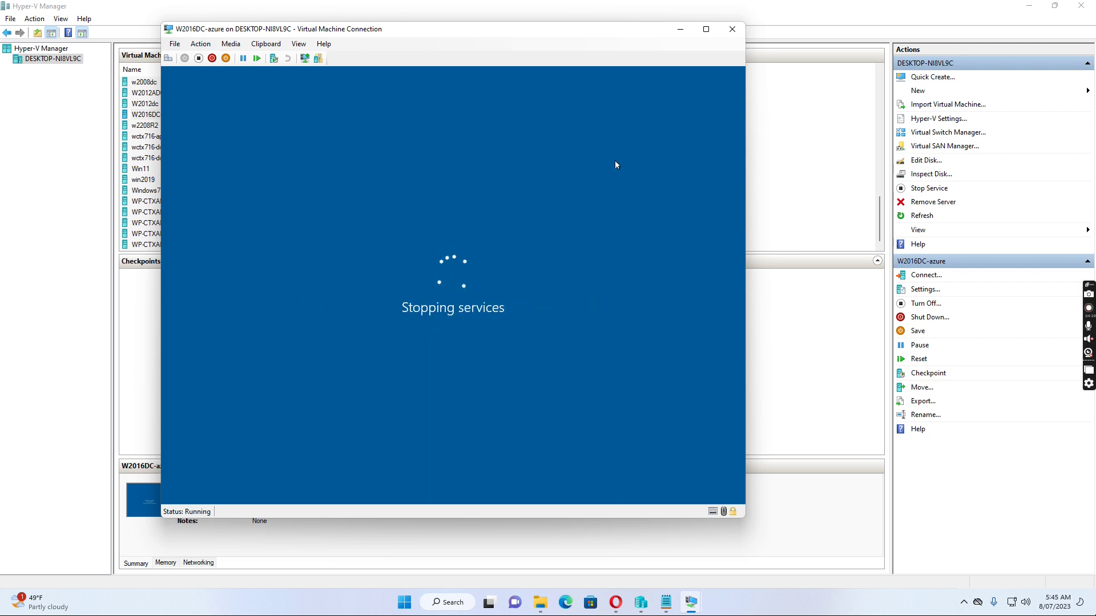
- Maximize the Virtual Machine Connection window while W2016DC restarts
{"action": "left_click", "coordinate": [707, 29]}
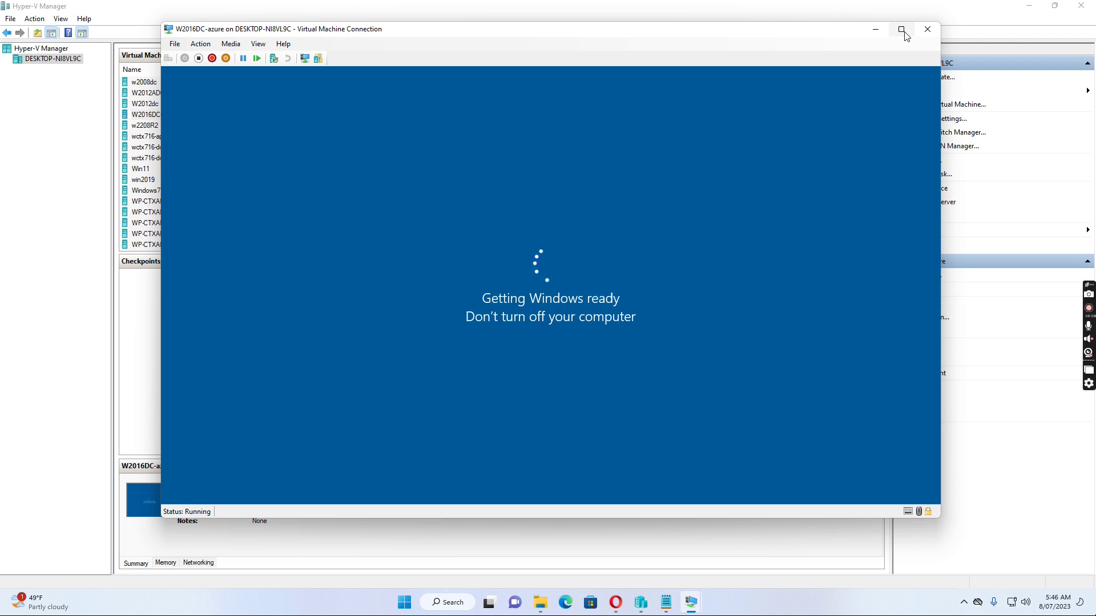
- Go full screen and sign in as administrator with the account password
{"action": "left_click", "coordinate": [905, 33]}
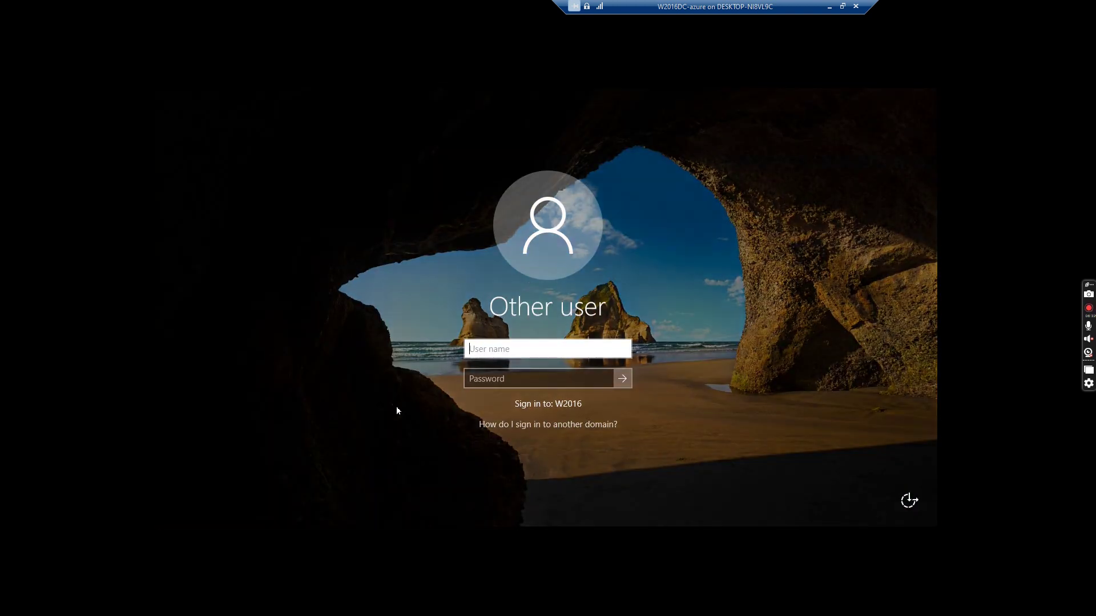
{"action": "type", "text": "administrator"}
{"action": "key", "text": "Tab"}
{"action": "type", "text": "•••"}
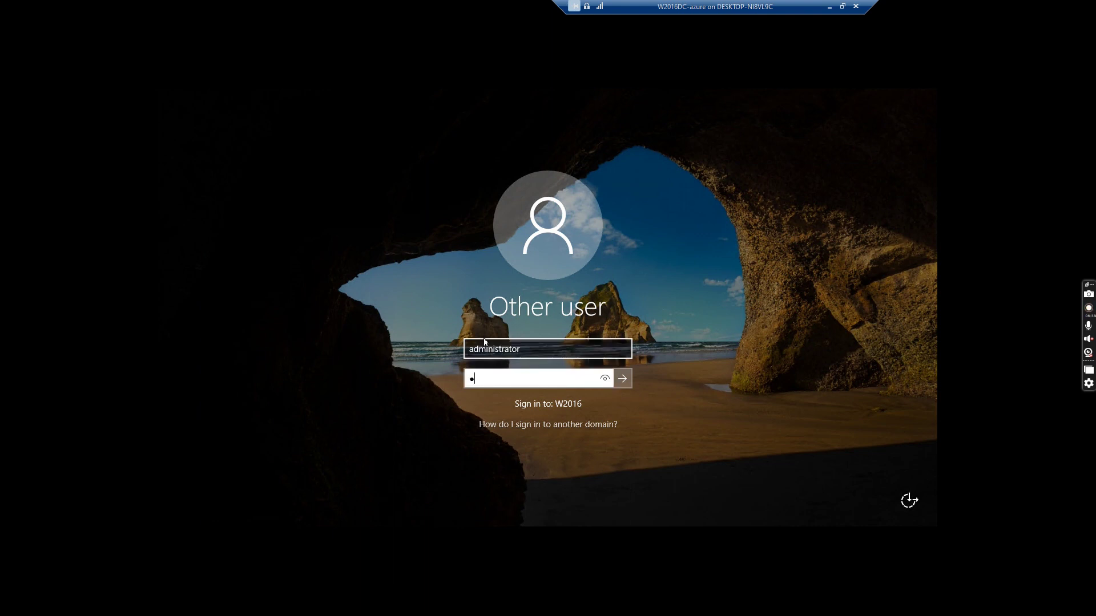
{"action": "type", "text": "•••••"}
{"action": "key", "text": "Return"}
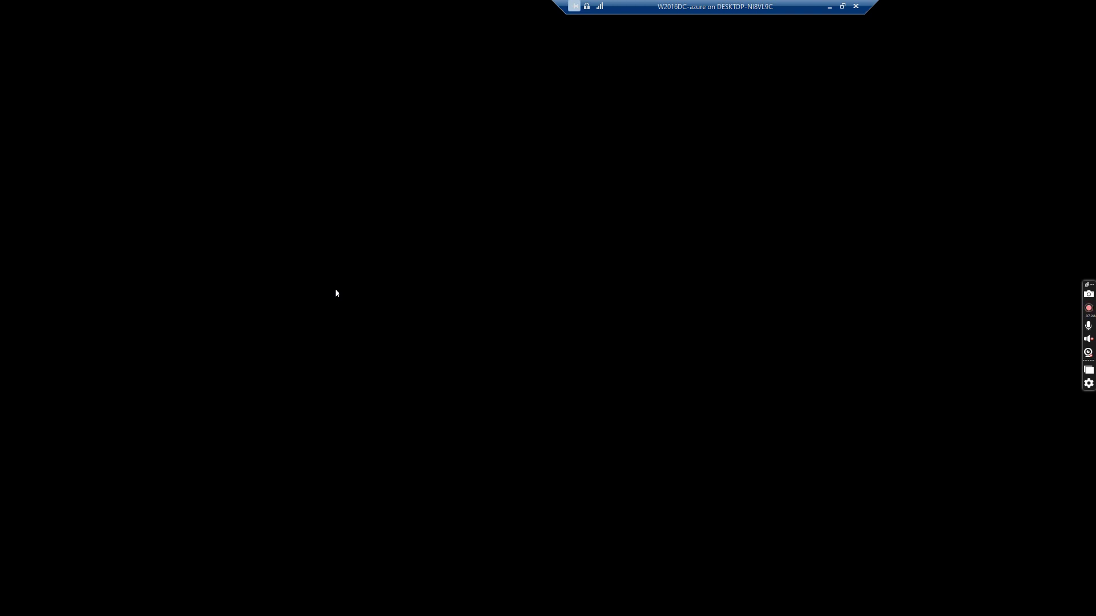
- Leave full screen, then return the loaded W2016DC-azure desktop to full screen
{"action": "left_click", "coordinate": [843, 7]}
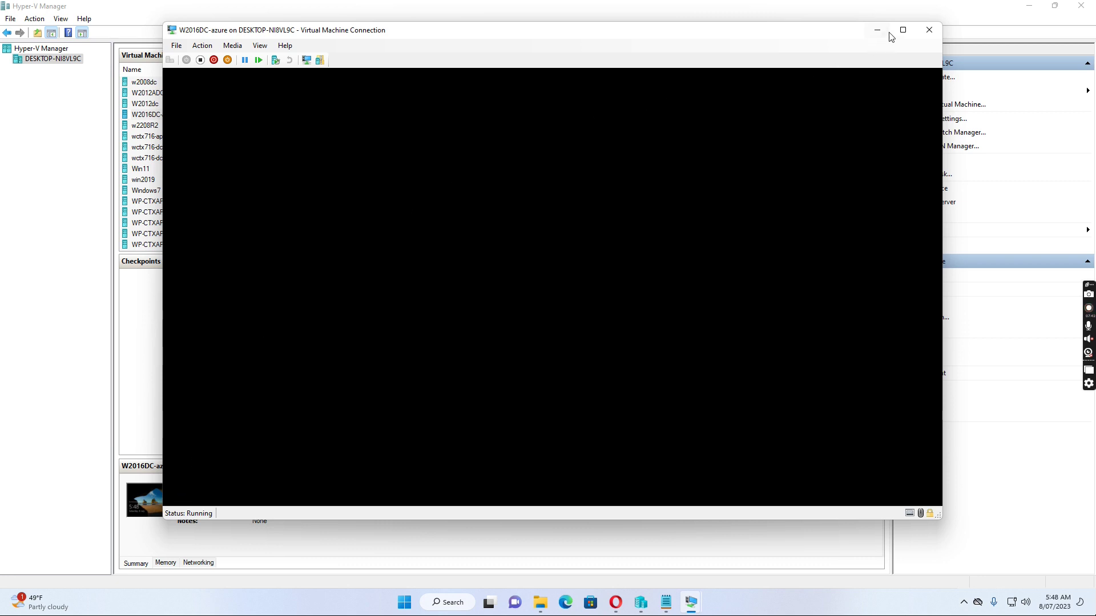
{"action": "mouse_move", "coordinate": [902, 33]}
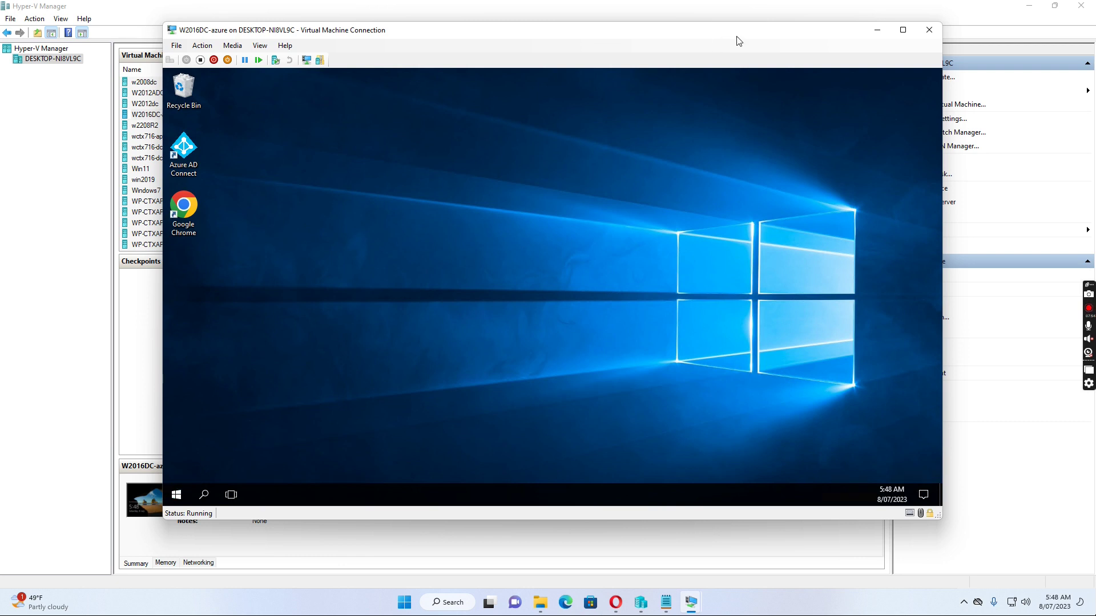
{"action": "left_click", "coordinate": [903, 30]}
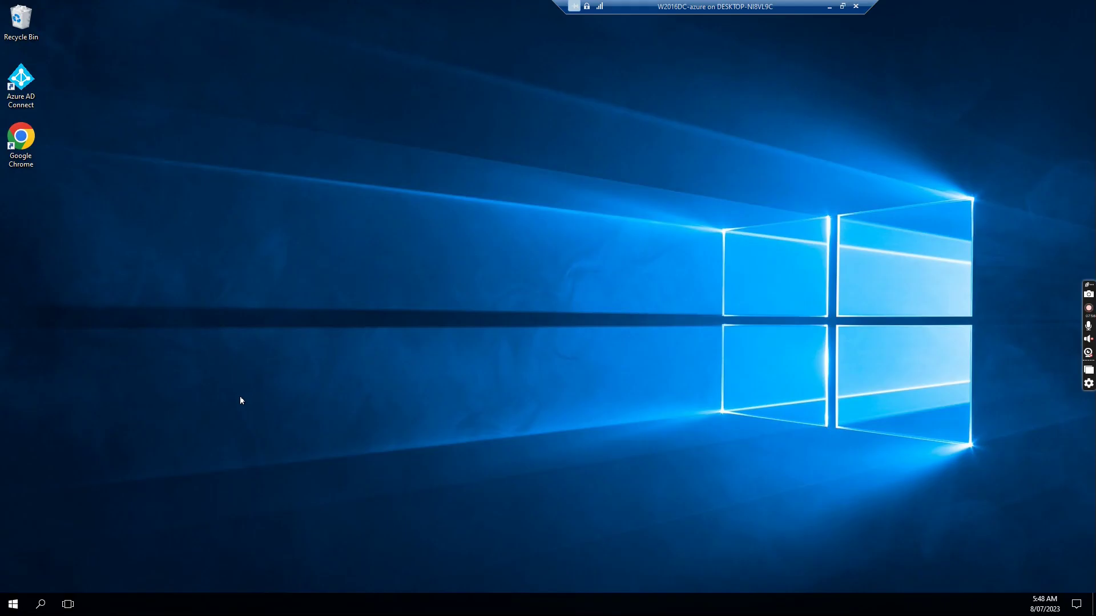
- Launch Active Directory Users and Computers from the Windows Administrative Tools folder
{"action": "left_click", "coordinate": [13, 604]}
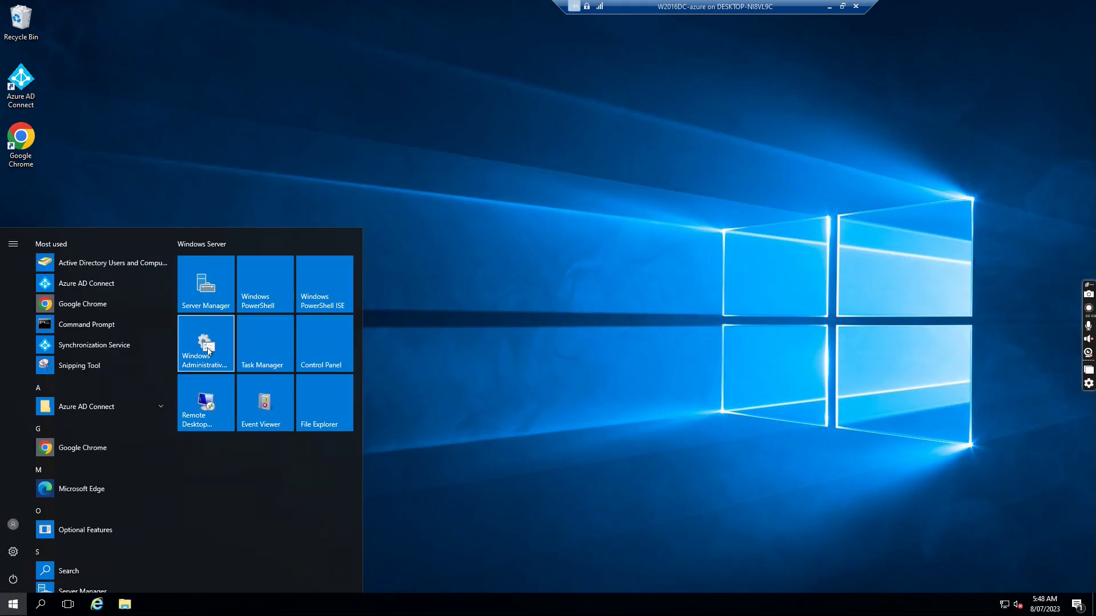
{"action": "left_click", "coordinate": [209, 351]}
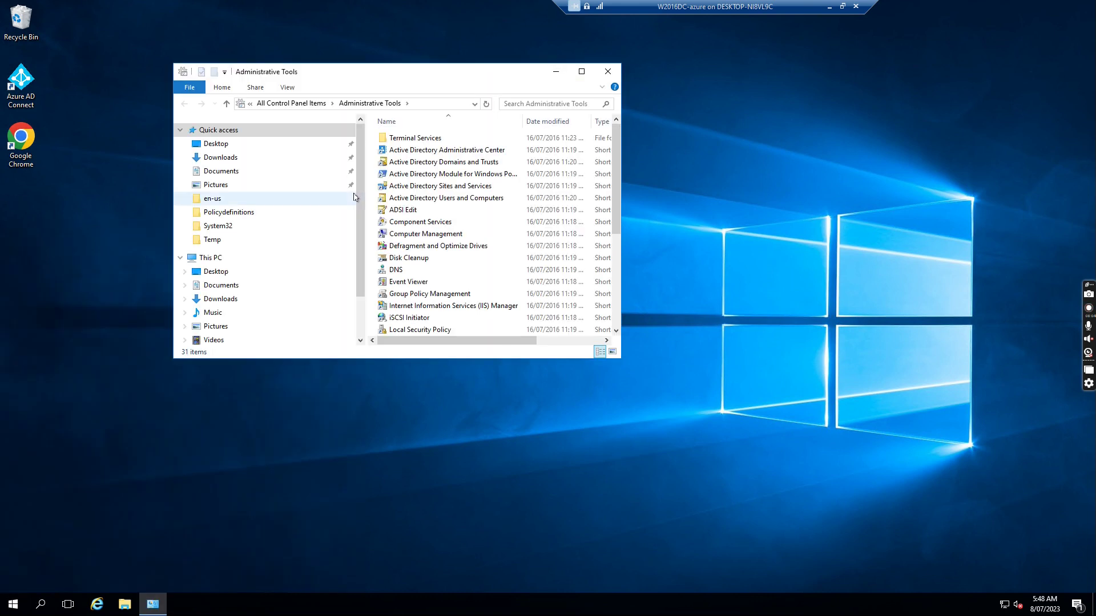
{"action": "left_click", "coordinate": [450, 202]}
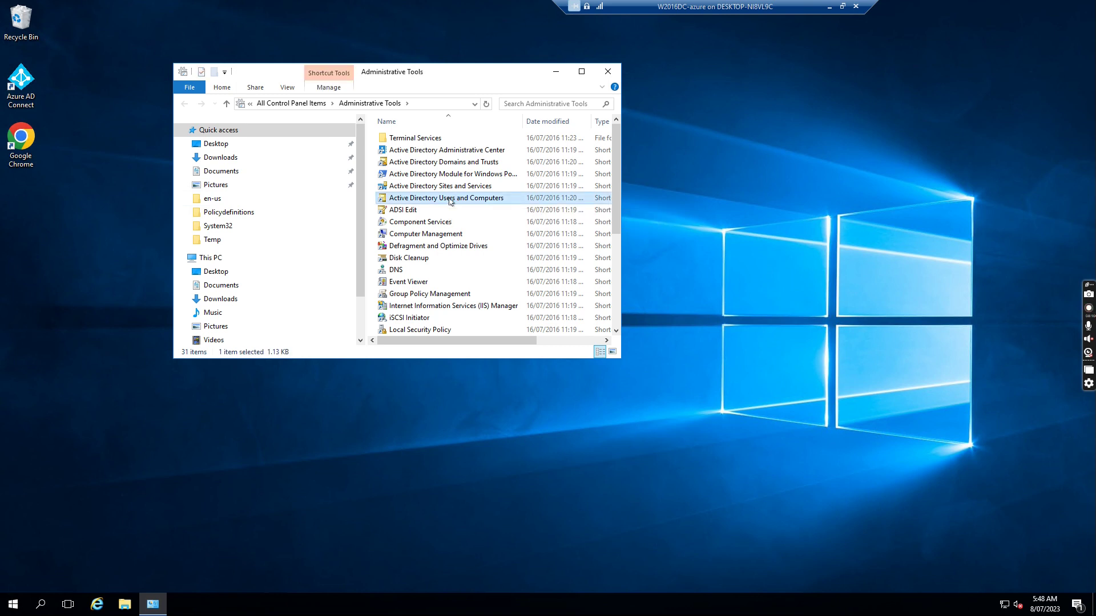
{"action": "double_click", "coordinate": [450, 202]}
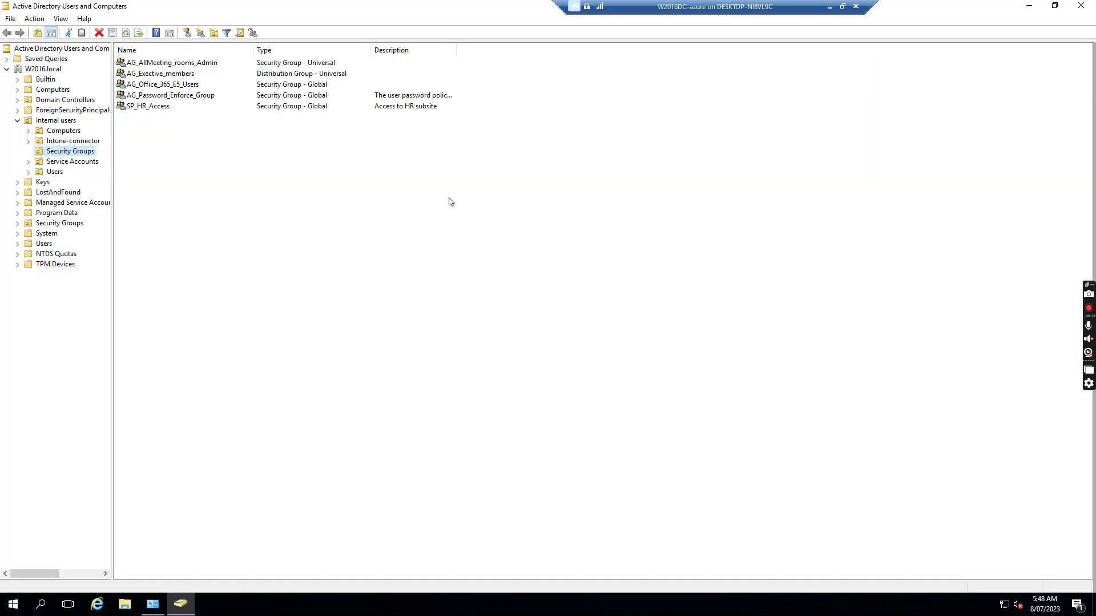
- Check Advanced Features in the View menu, then select W10-01 in Internal users > Computers
{"action": "left_click", "coordinate": [61, 19]}
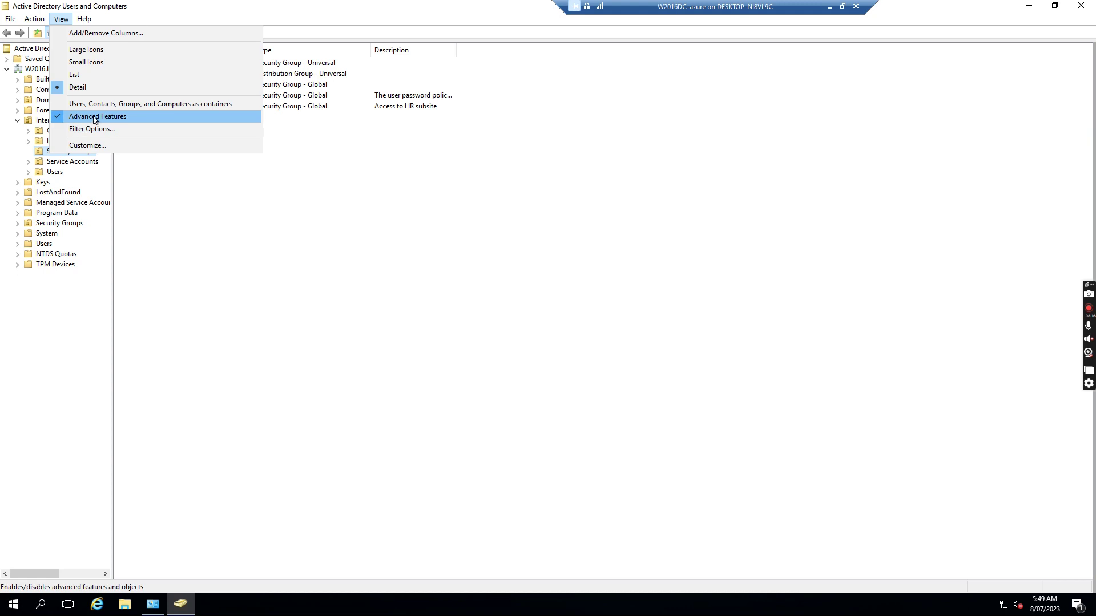
{"action": "left_click", "coordinate": [390, 312]}
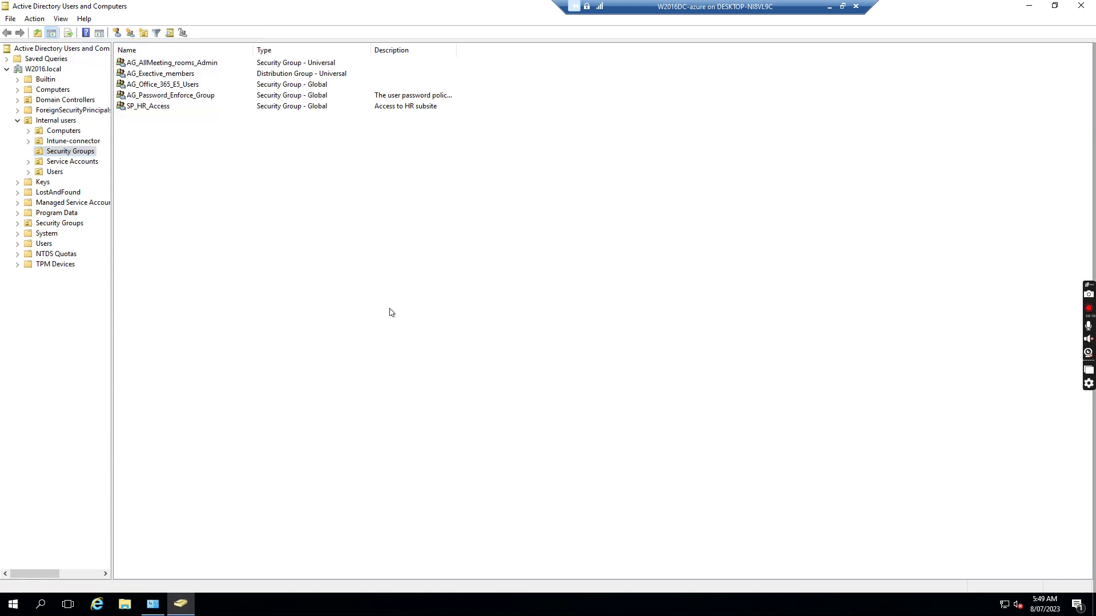
{"action": "left_click", "coordinate": [67, 132]}
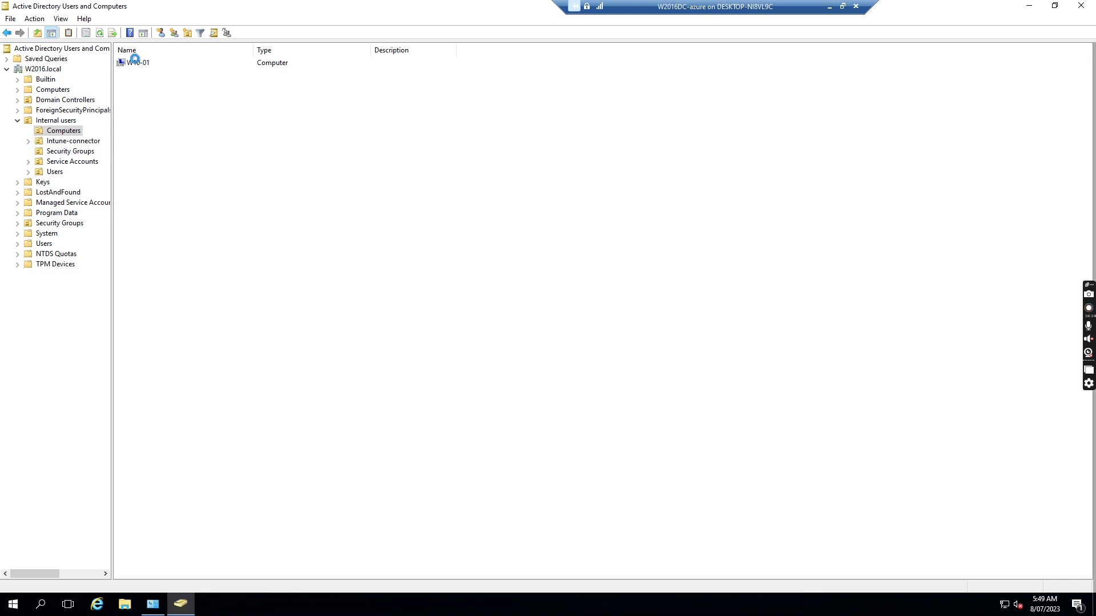
{"action": "left_click", "coordinate": [138, 63]}
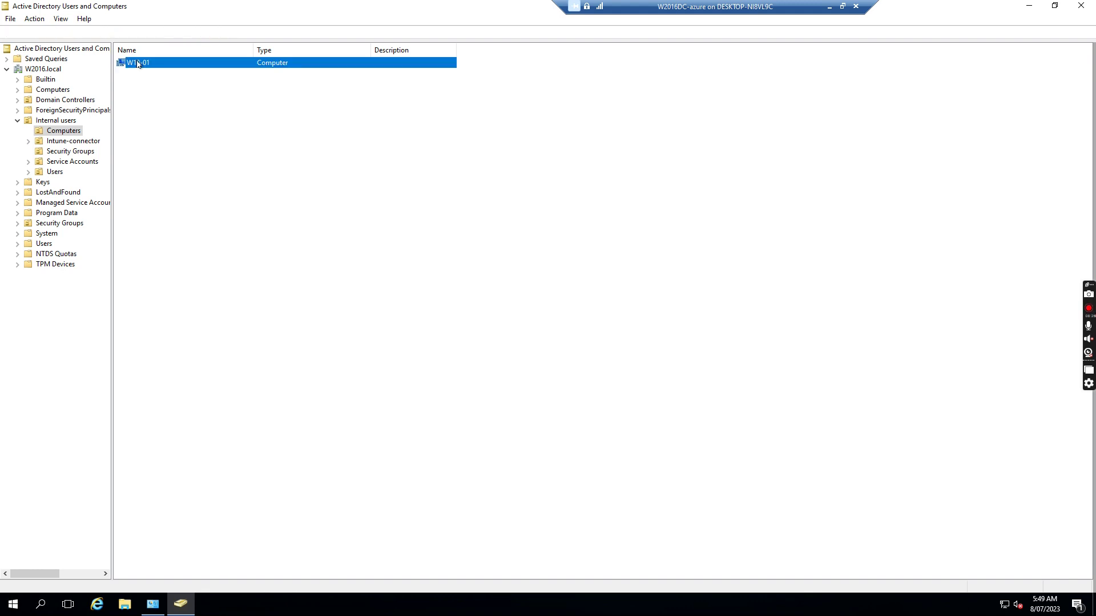
{"action": "double_click", "coordinate": [138, 64]}
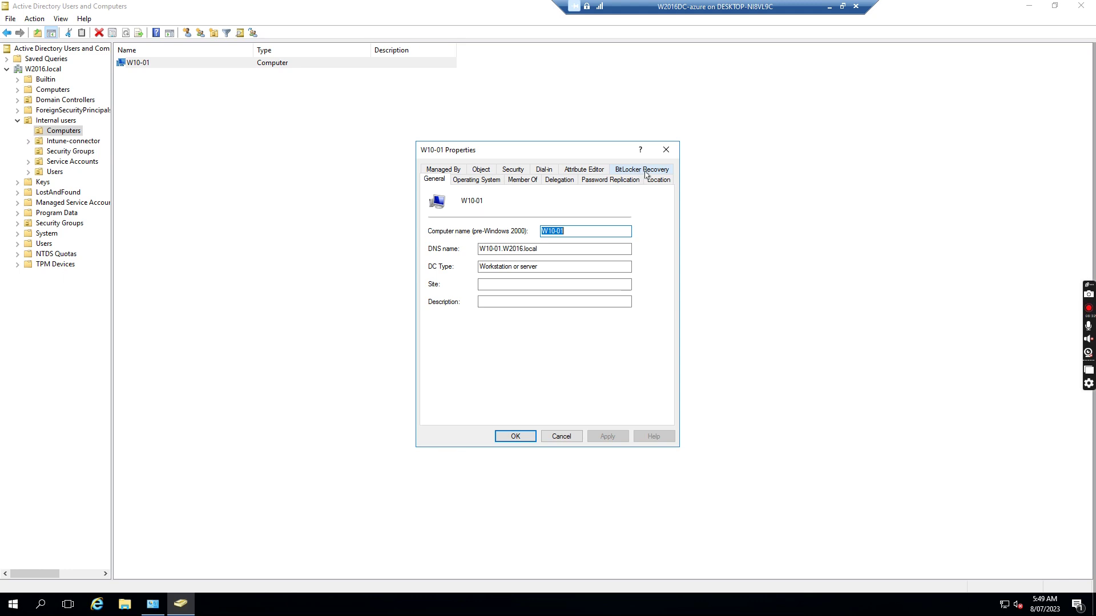
{"action": "left_click", "coordinate": [628, 172]}
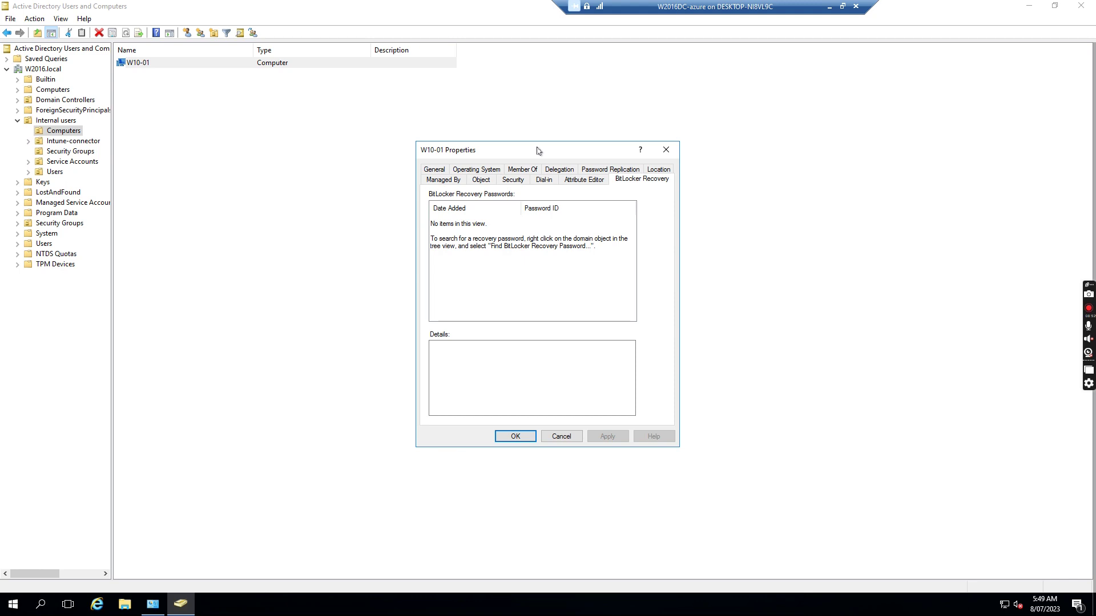
{"action": "left_click_drag", "start_coordinate": [513, 143], "coordinate": [494, 133]}
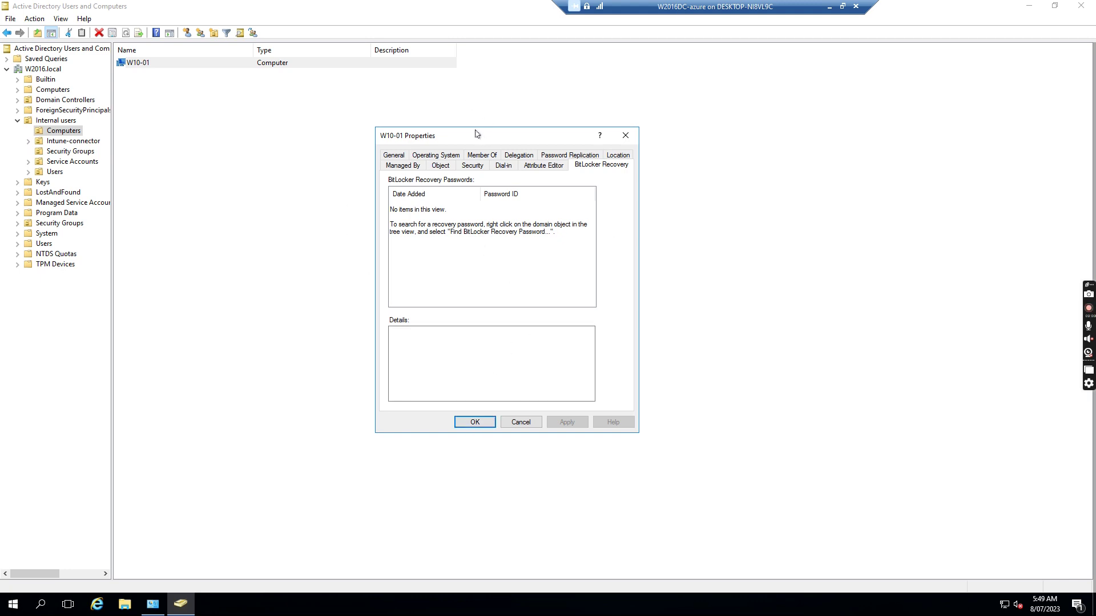
{"action": "left_click_drag", "start_coordinate": [481, 139], "coordinate": [466, 125]}
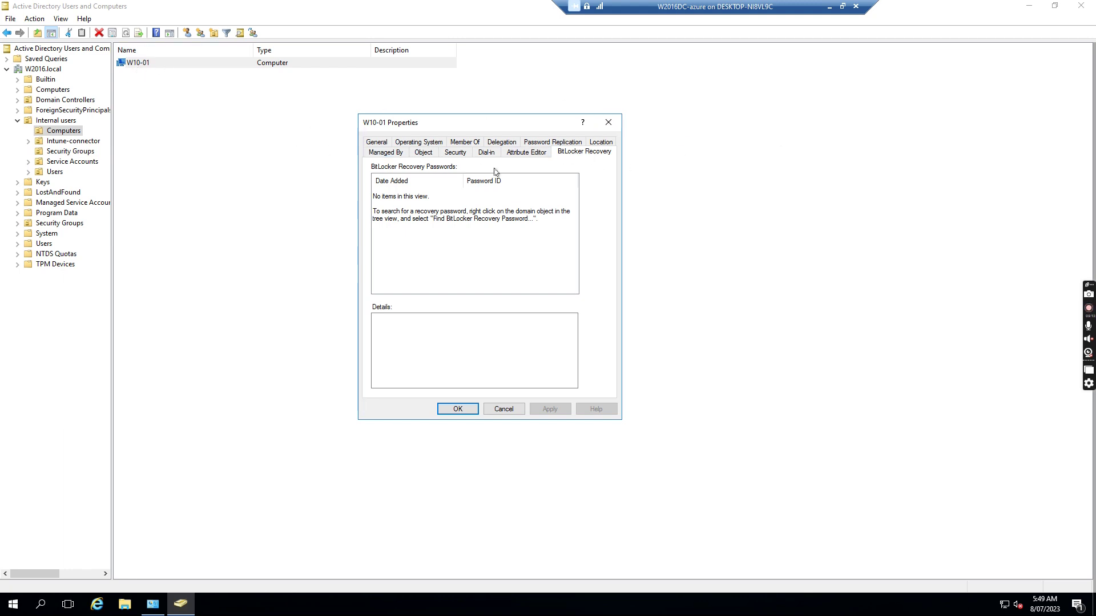
{"action": "left_click", "coordinate": [458, 409]}
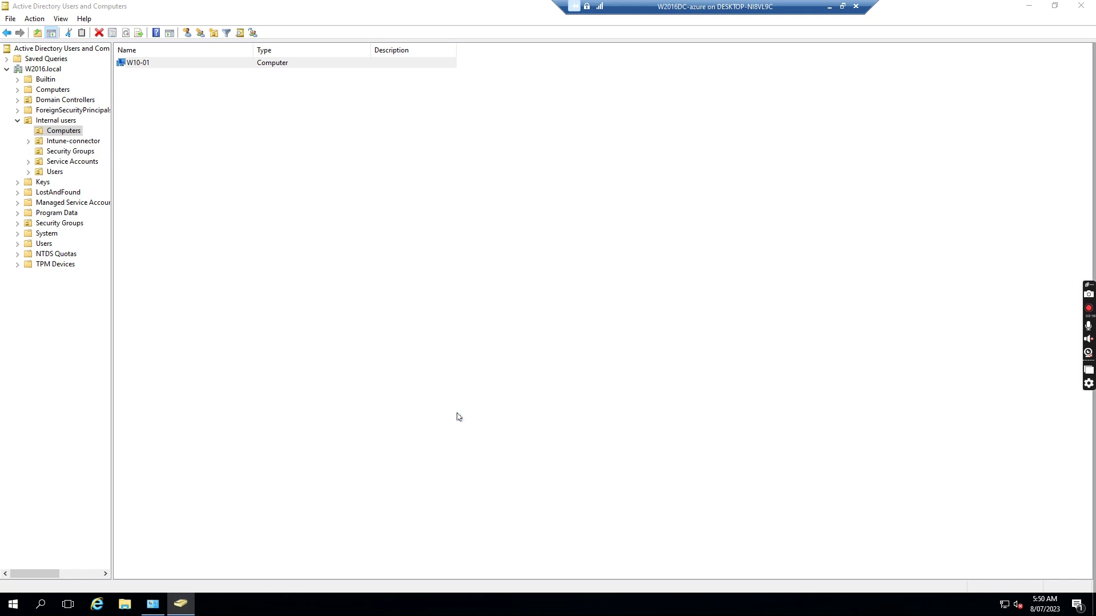